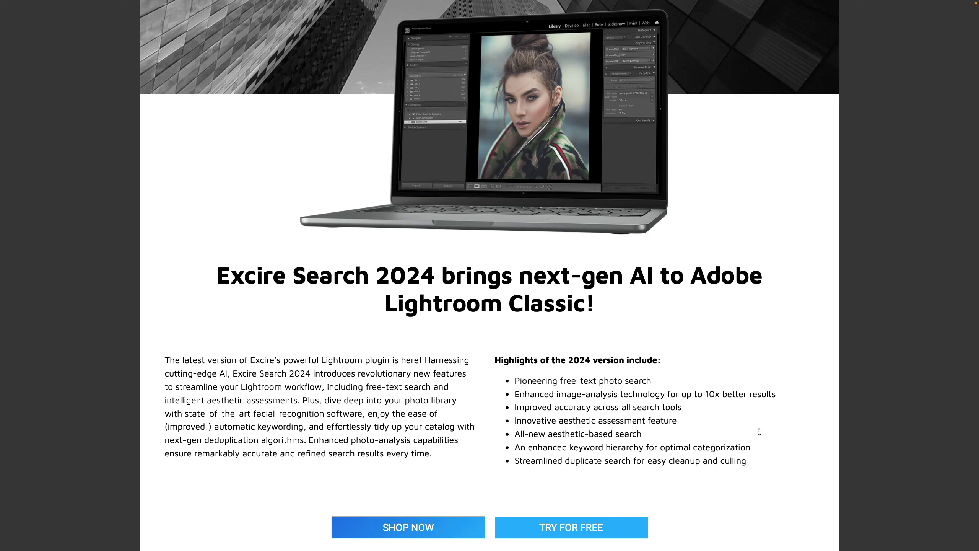
Step: Scroll the Excire Search 2024 product page from the headline to the 'Search for duplicates' section
left_click(759, 431)
scroll(775, 437, "down", 10)
scroll(767, 438, "down", 5)
scroll(766, 440, "down", 10)
scroll(766, 439, "down", 6)
scroll(766, 440, "down", 2)
scroll(766, 440, "down", 5)
scroll(766, 440, "down", 7)
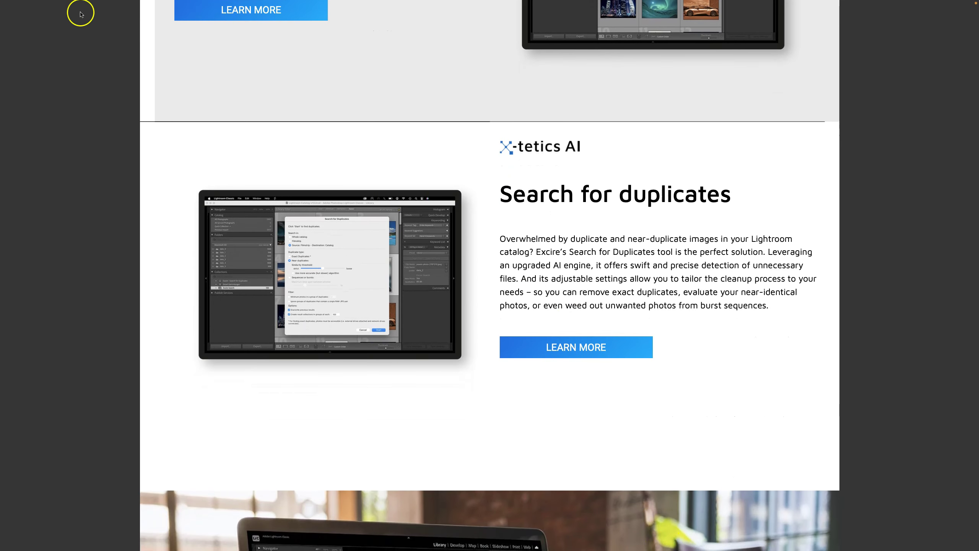
Step: Close the product page and go through the French TextEdit note on Excire Search 2024's features
left_click(10, 19)
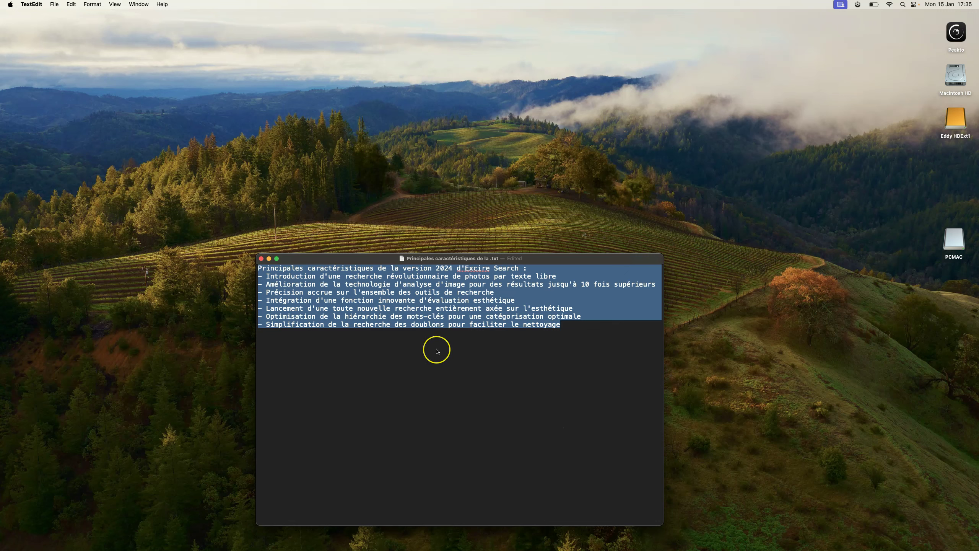
left_click_drag(437, 351, 259, 272)
mouse_move(255, 280)
left_mouse_down()
mouse_move(509, 285)
mouse_move(564, 274)
left_mouse_up()
left_click_drag(482, 312, 458, 307)
Step: Close the French notes, restore the Lightroom catalogue grid and open the Bibliothèque menu
left_click(262, 259)
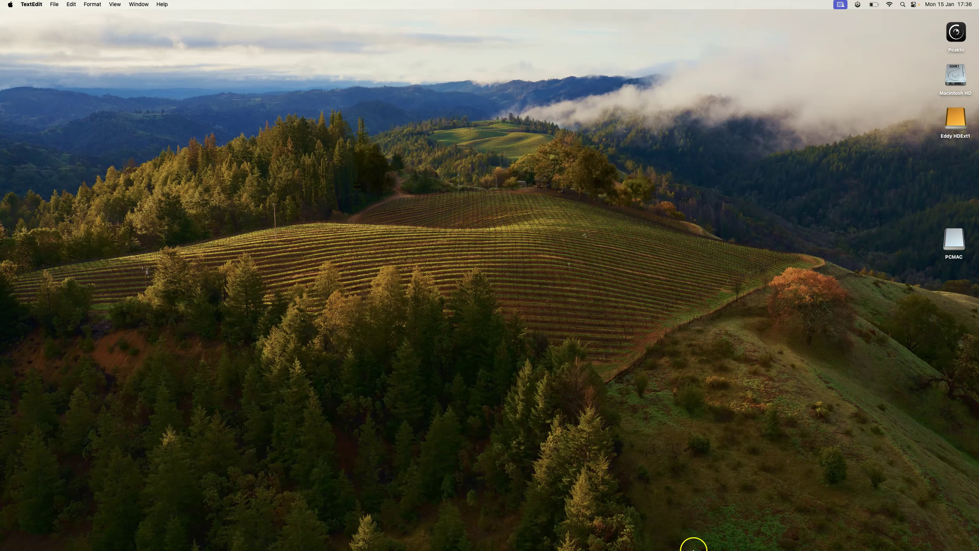
left_click(784, 541)
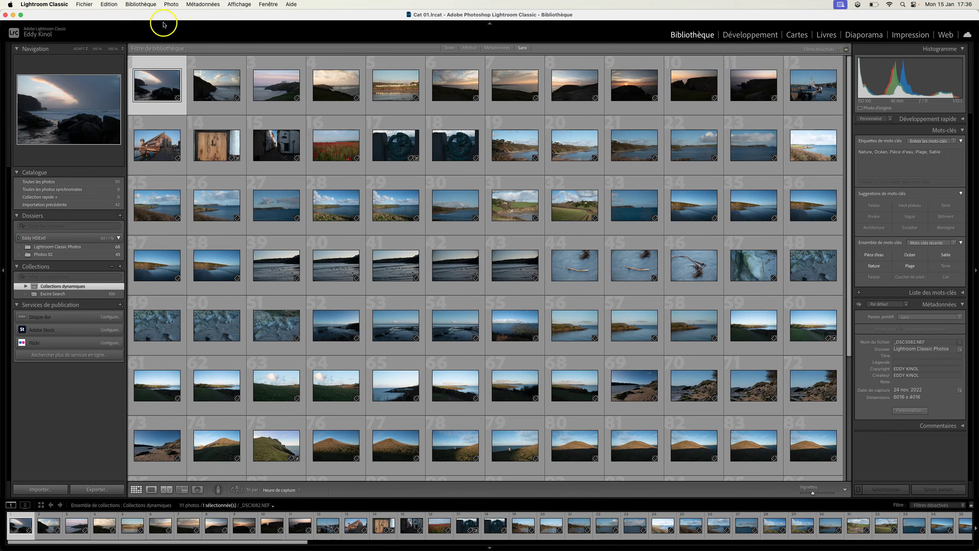
left_click(147, 6)
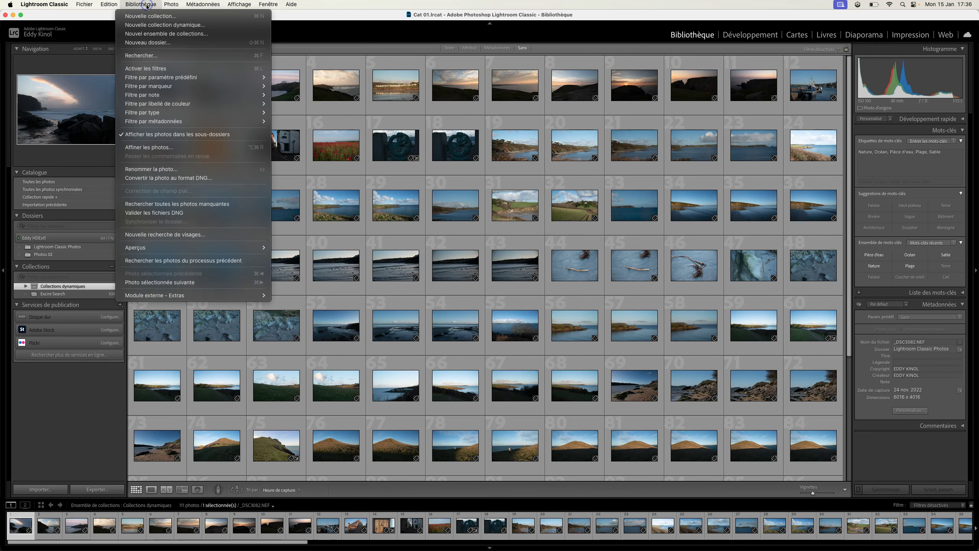
mouse_move(168, 295)
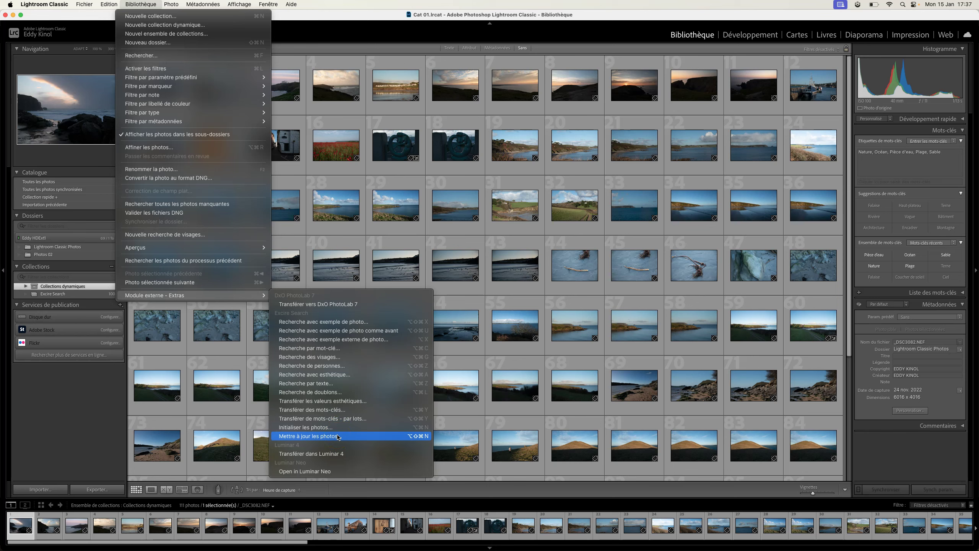
left_click(337, 436)
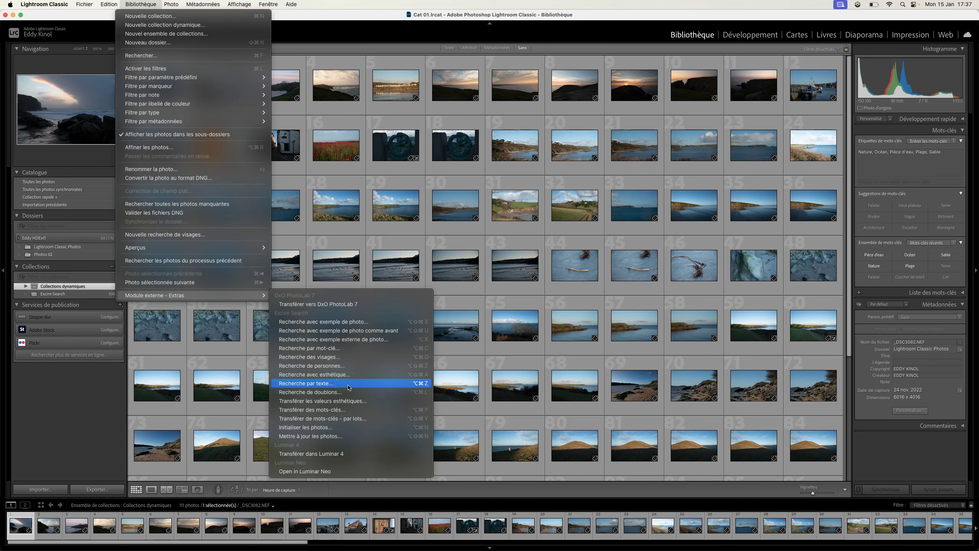
Step: Run an Excire text search in English for 'porte', leaving only the wooden-door photo
left_click(349, 387)
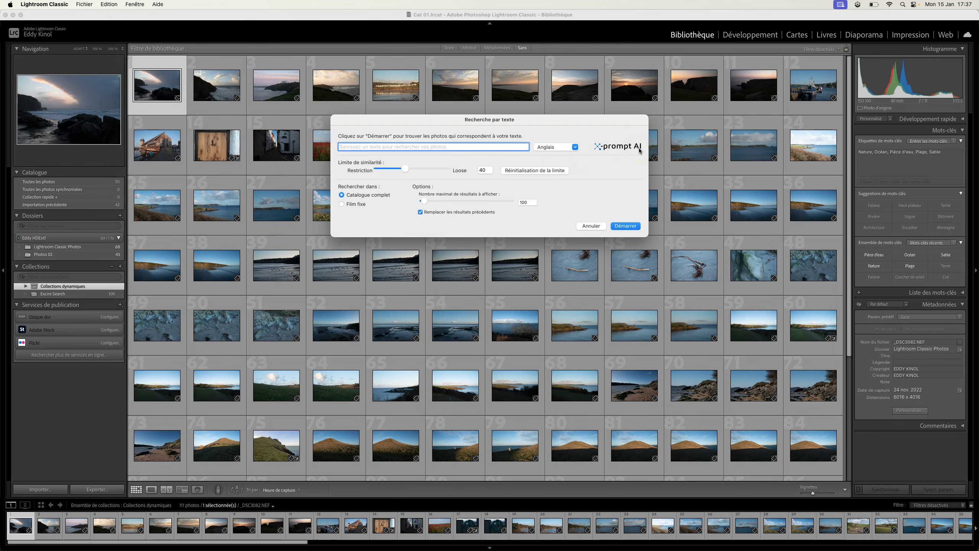
left_click(574, 147)
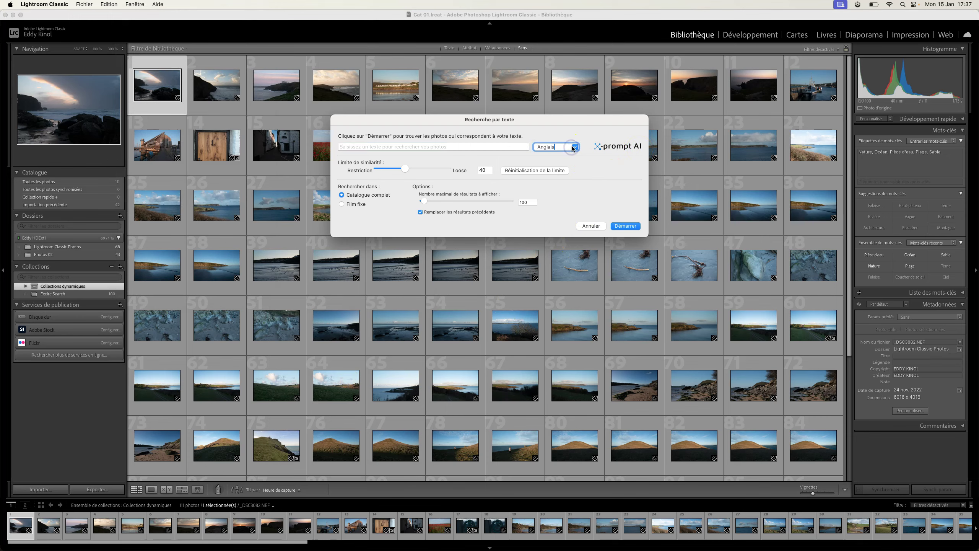
left_click(577, 149)
left_click(481, 151)
left_click(728, 174)
left_click(410, 147)
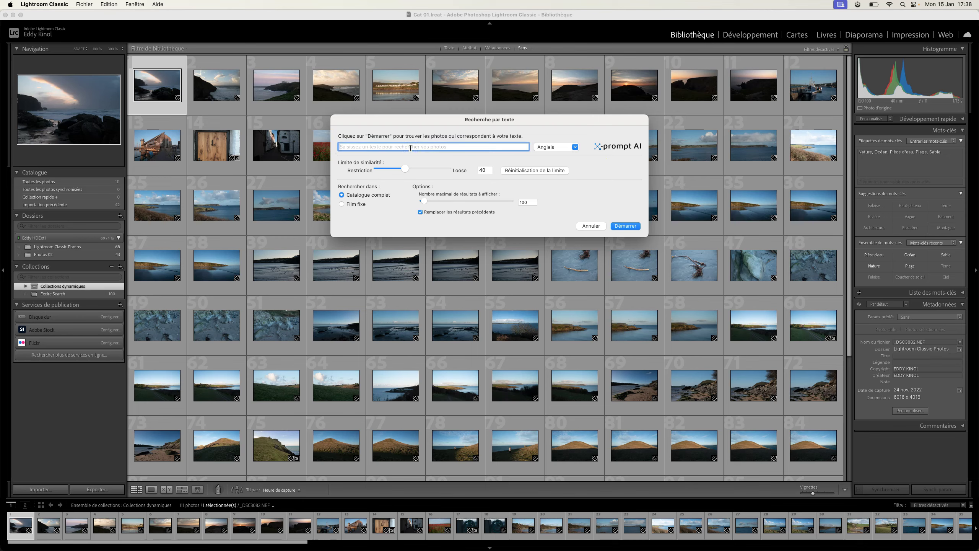
type("porte")
key("Return")
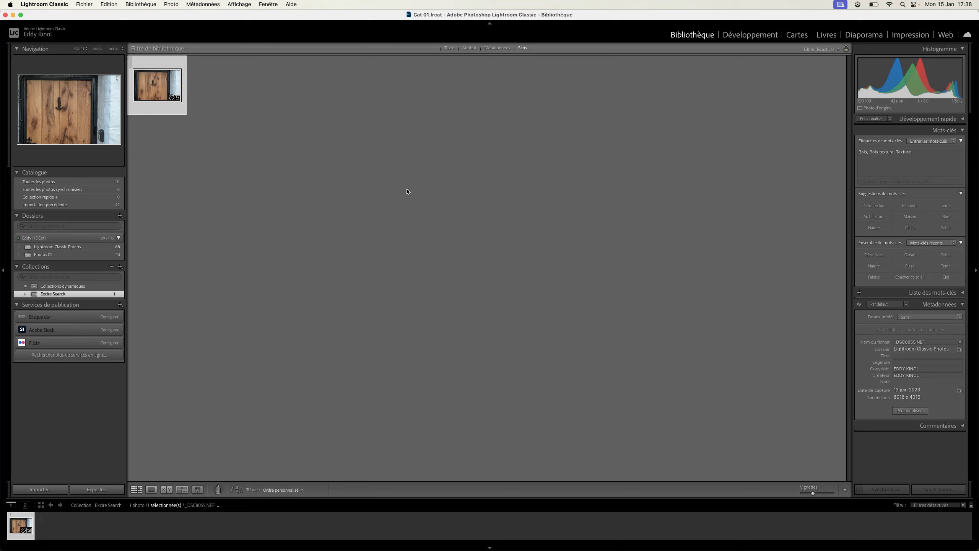
Step: Keep the Ordre personnalisé sort order and show all 111 photos via Toutes les photos
left_click(436, 189)
left_click(296, 491)
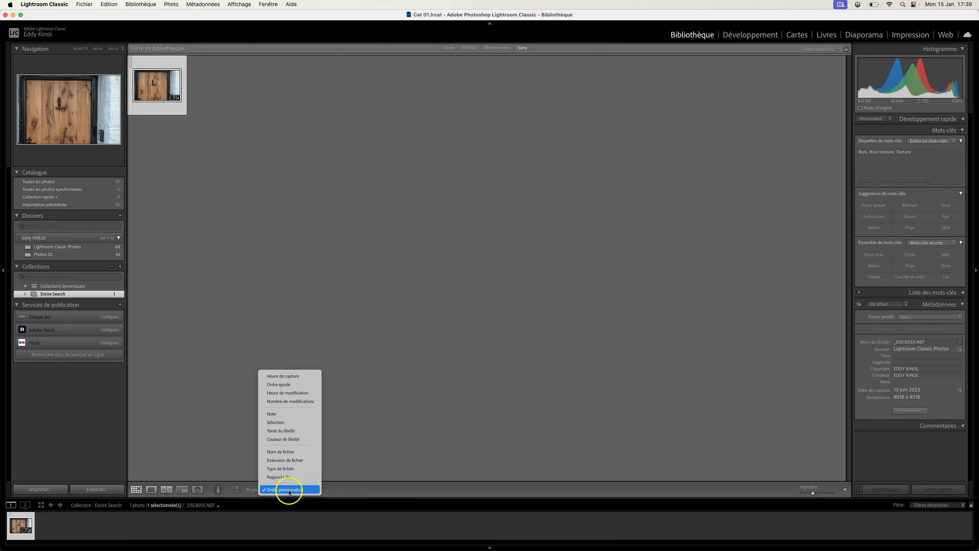
left_click(429, 406)
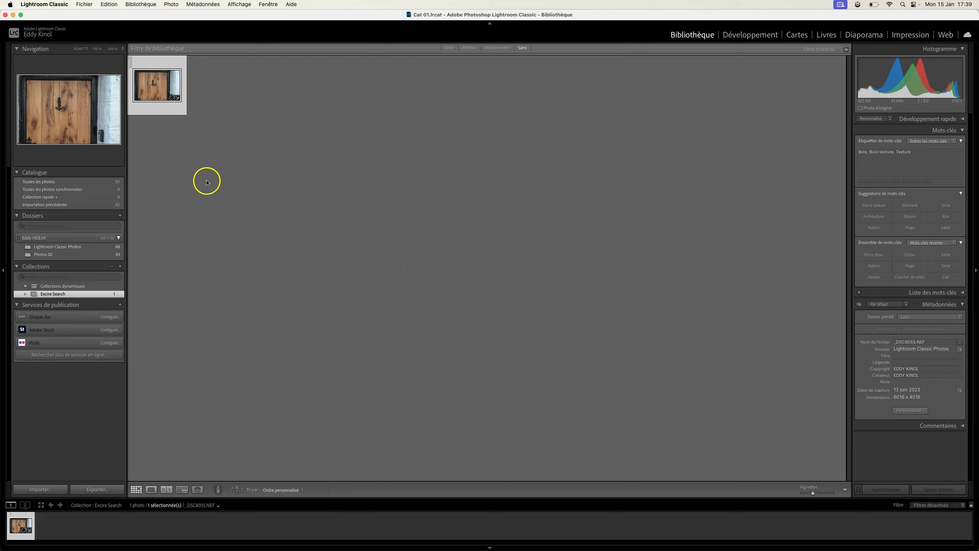
left_click(71, 182)
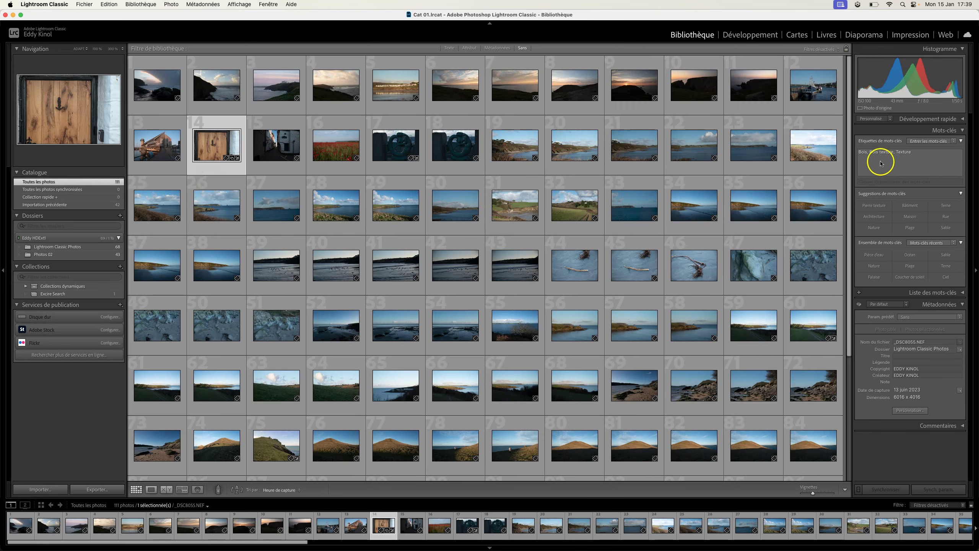
mouse_move(157, 145)
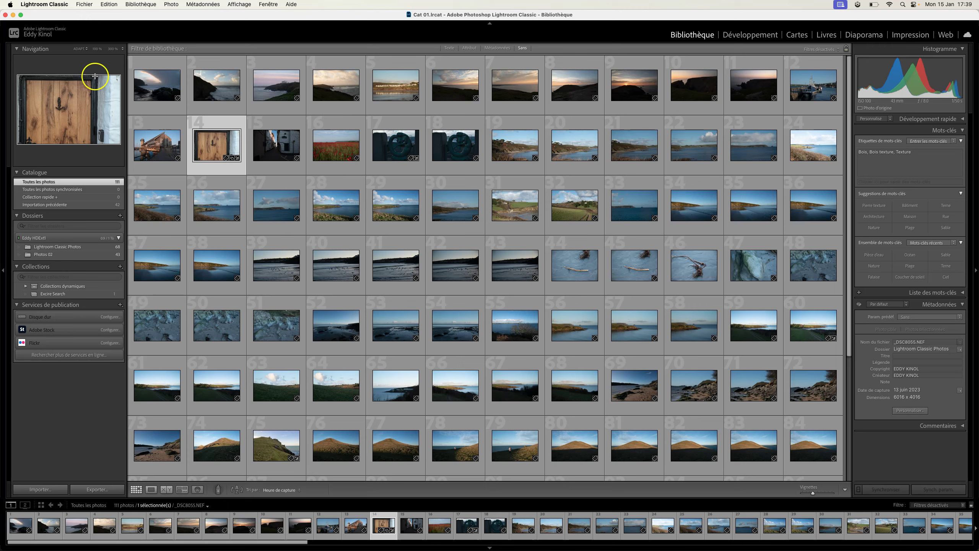
Step: Run Excire's Recherche avec esthétique on the catalogue, collecting the 100 most aesthetic photos
left_click(141, 4)
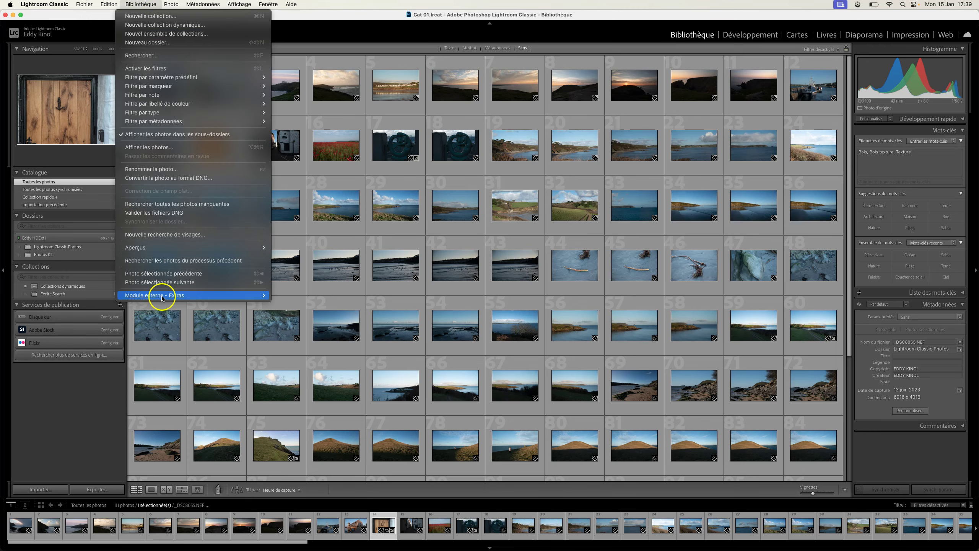
mouse_move(192, 295)
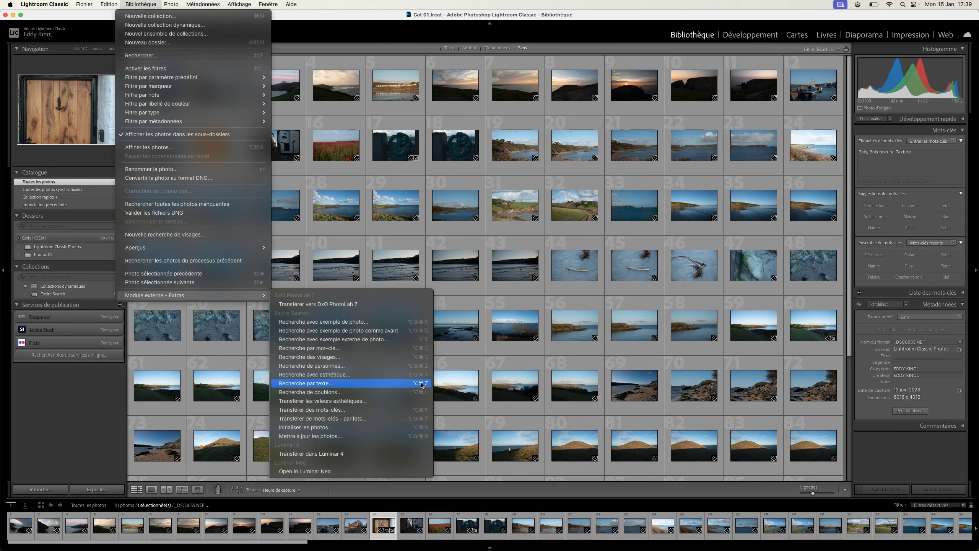
left_click(374, 382)
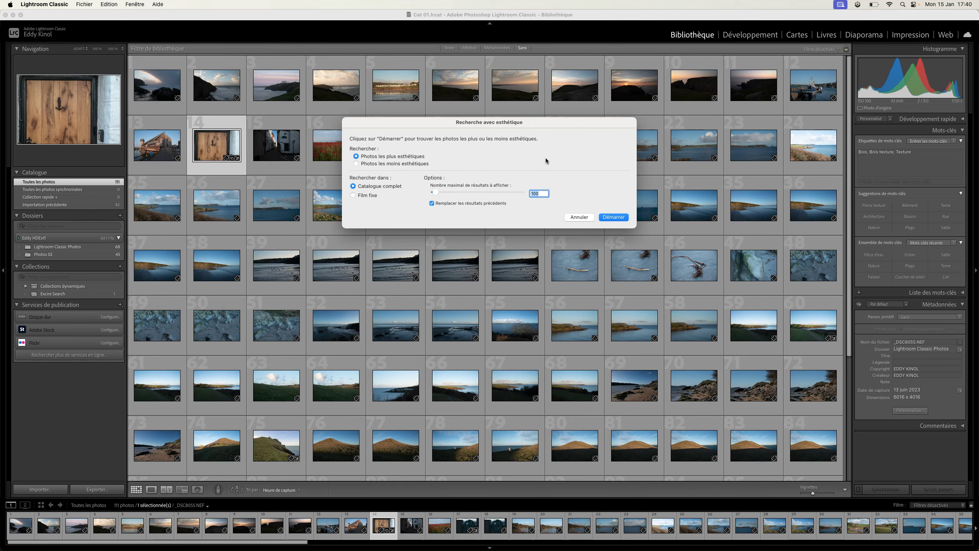
left_click(419, 163)
left_click(614, 217)
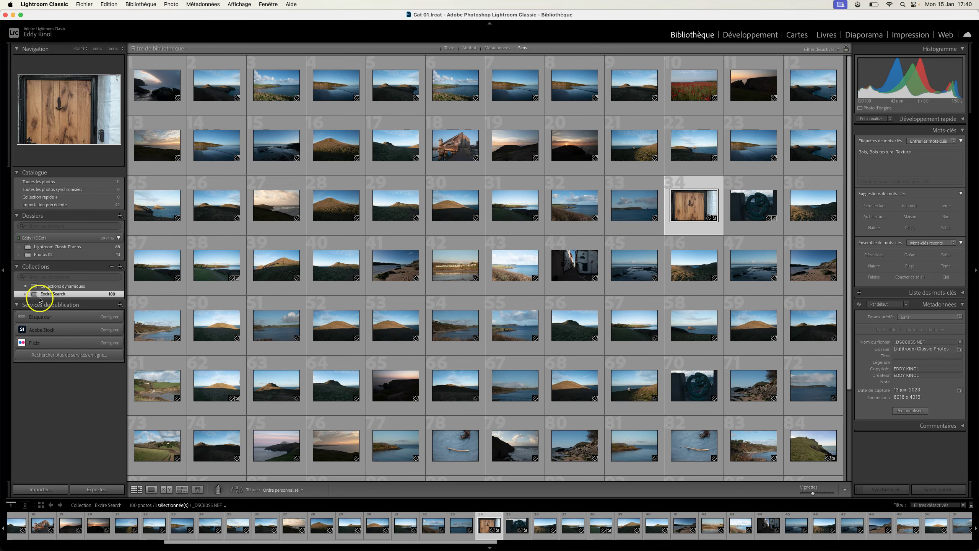
Step: Preview the teal wheel photo, open the wooden-door photo in Développement, then return to the Library grid
left_click(41, 295)
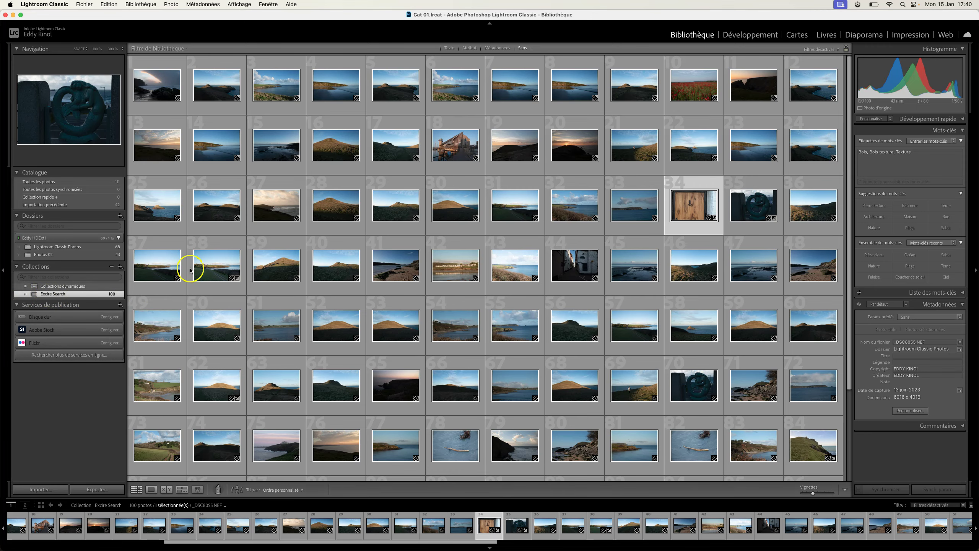
left_click(744, 34)
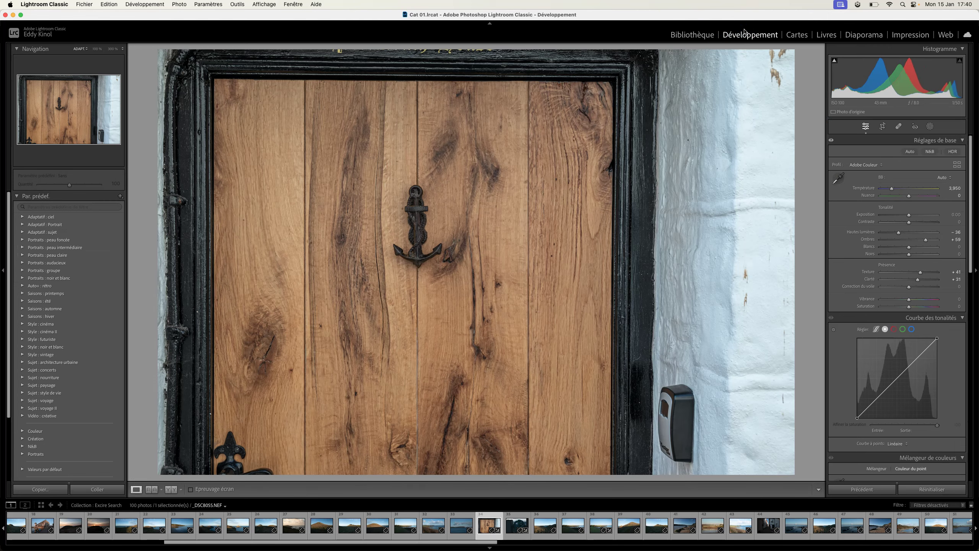
scroll(95, 420, "down", 5)
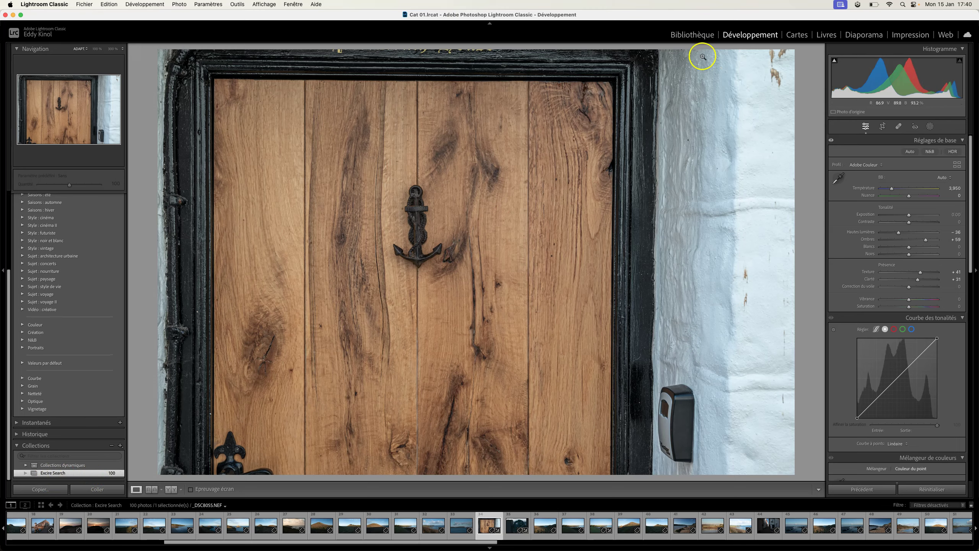
left_click(690, 35)
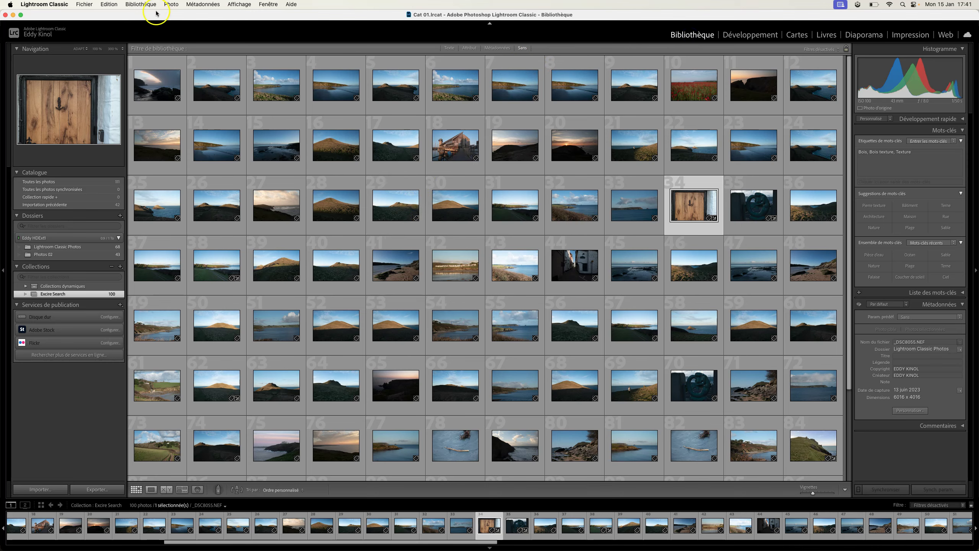
Step: Open Excire's 'Transférer les valeurs esthétiques…' dialog from Module externe - Extras
left_click(144, 5)
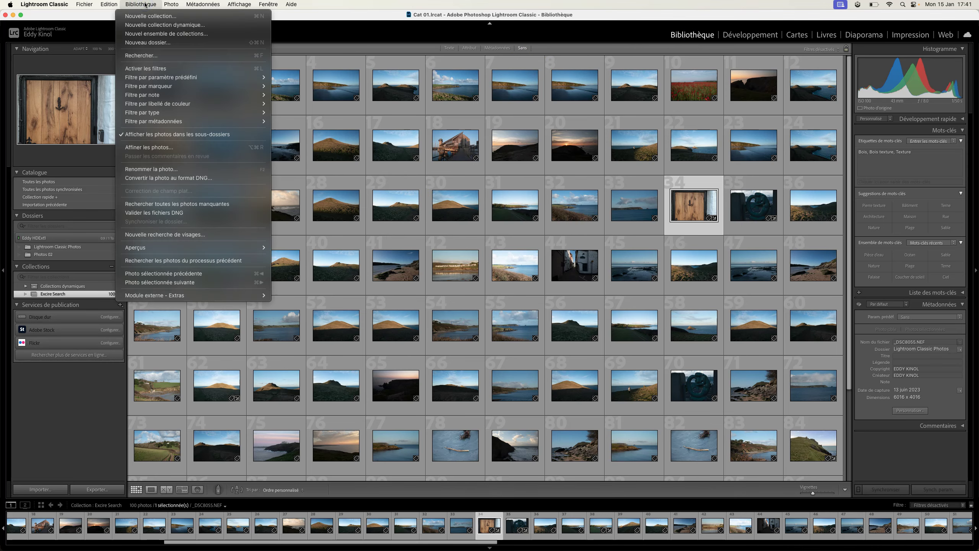
mouse_move(193, 295)
left_click(373, 334)
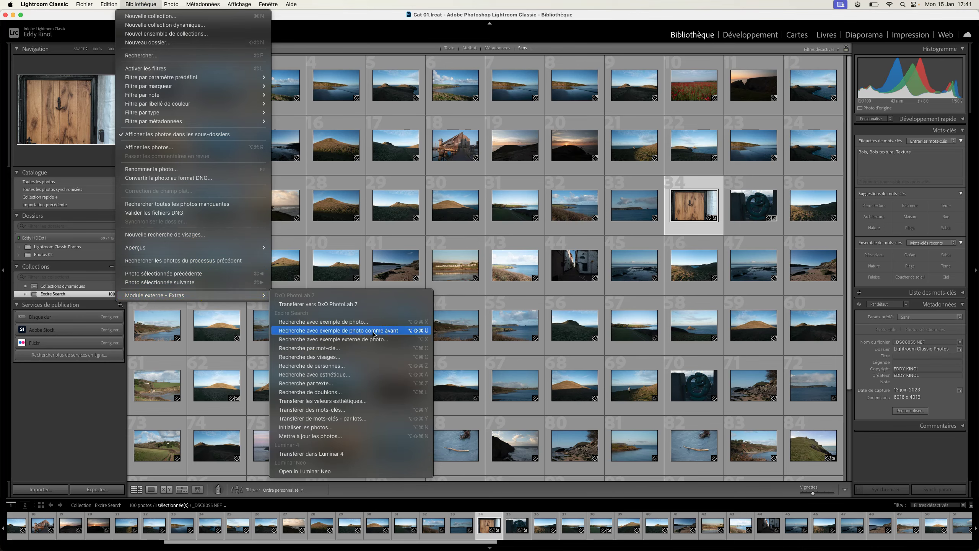
left_click_drag(373, 334, 351, 358)
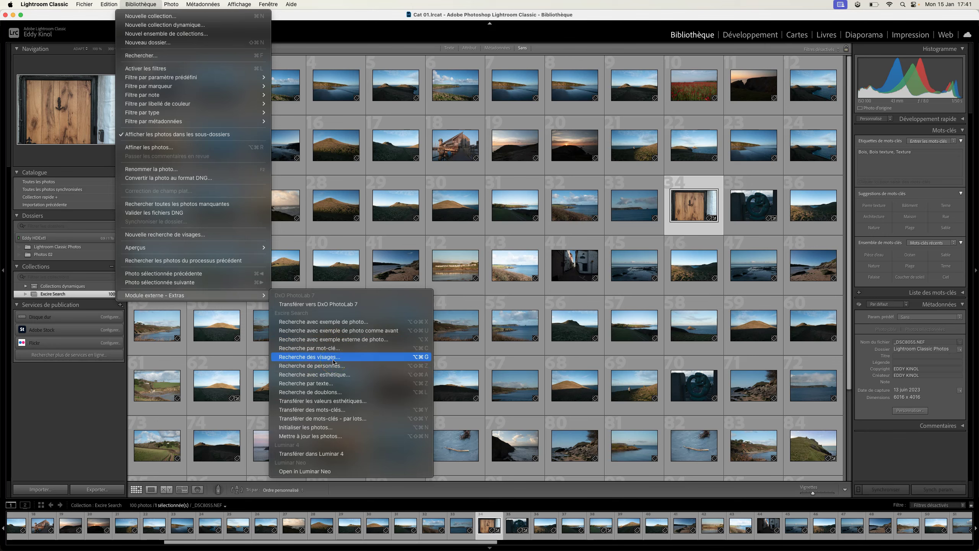
mouse_move(334, 362)
left_mouse_down()
mouse_move(325, 421)
mouse_move(323, 402)
left_mouse_up()
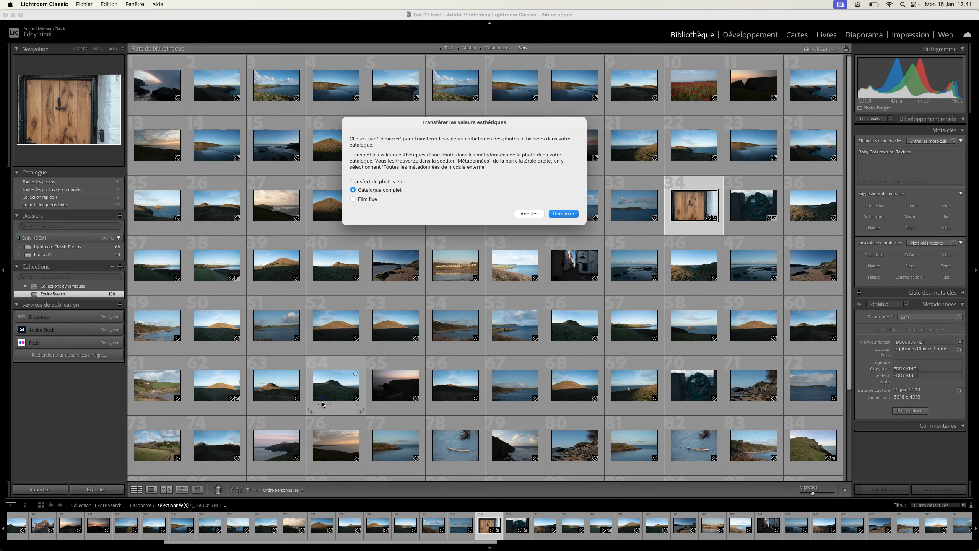
Step: Transfer Excire aesthetic values into metadata with Catalogue complet selected
left_click(429, 223)
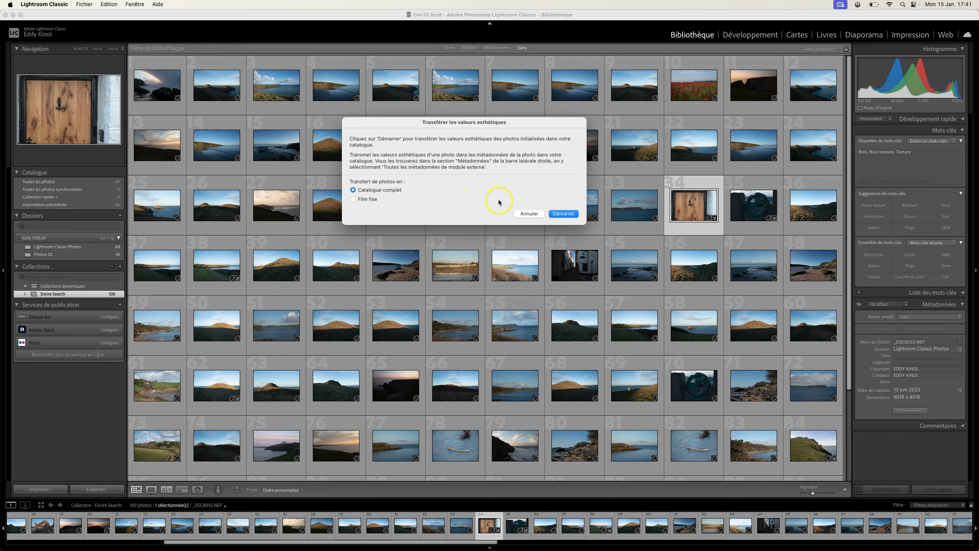
left_click(566, 215)
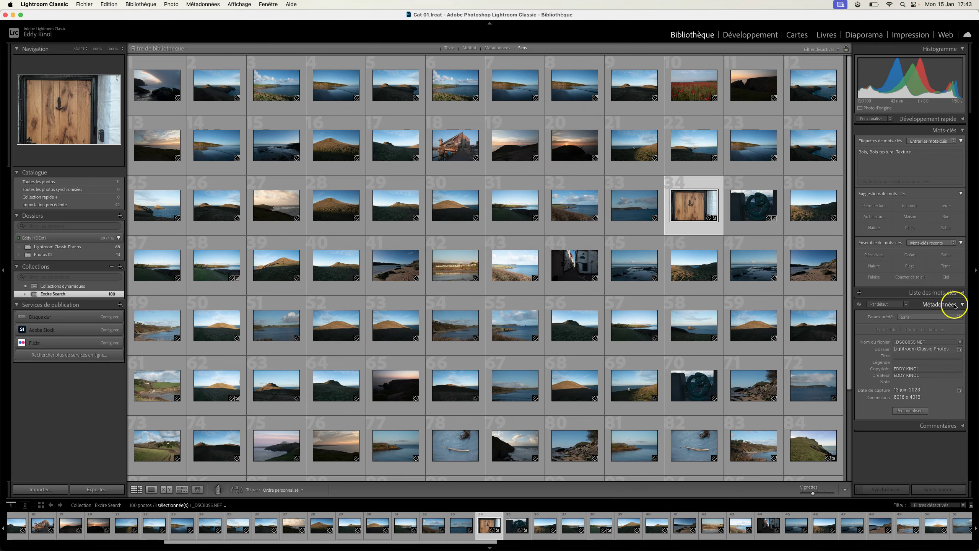
Step: Set the Métadonnées panel to Toutes les métadonnées de module externe and check the 46.59 score
left_click(902, 304)
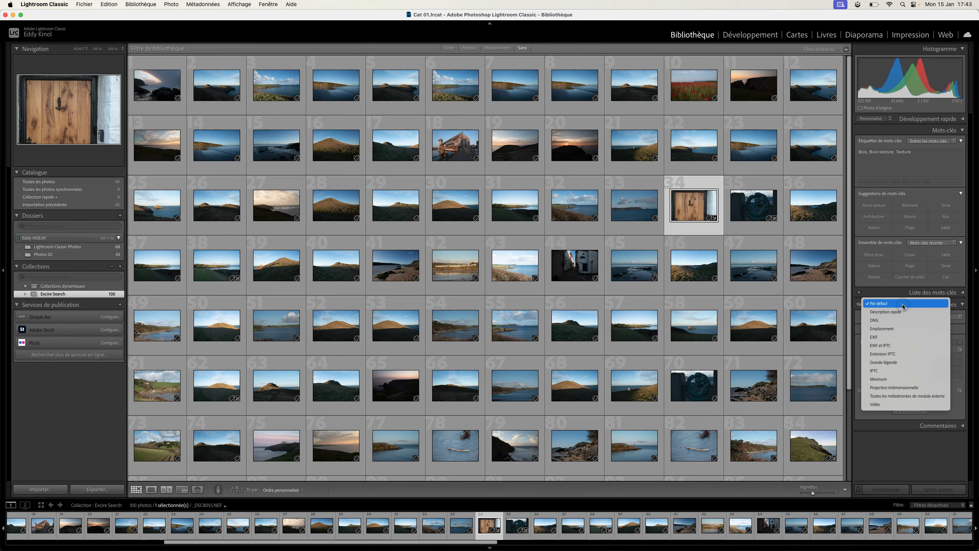
left_click(929, 400)
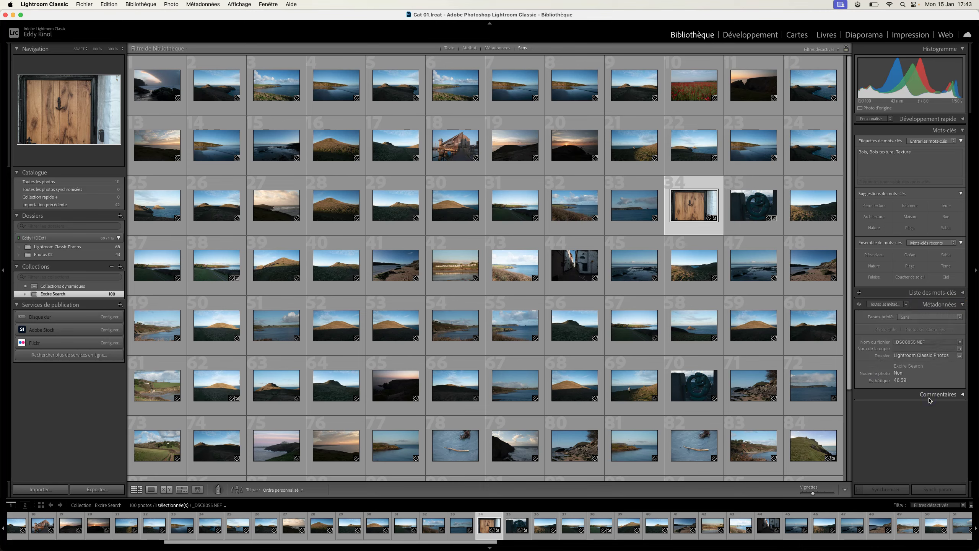
left_click(927, 411)
left_click(896, 381)
Step: Run an Excire face search on the 50.09-scored waterfront building photo; no frontal face is found
left_click(454, 141)
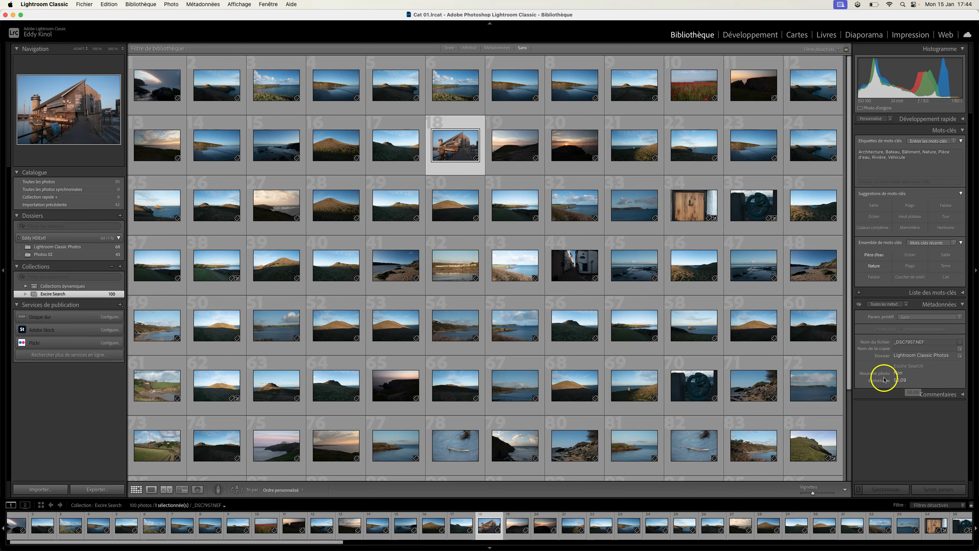
left_click(141, 4)
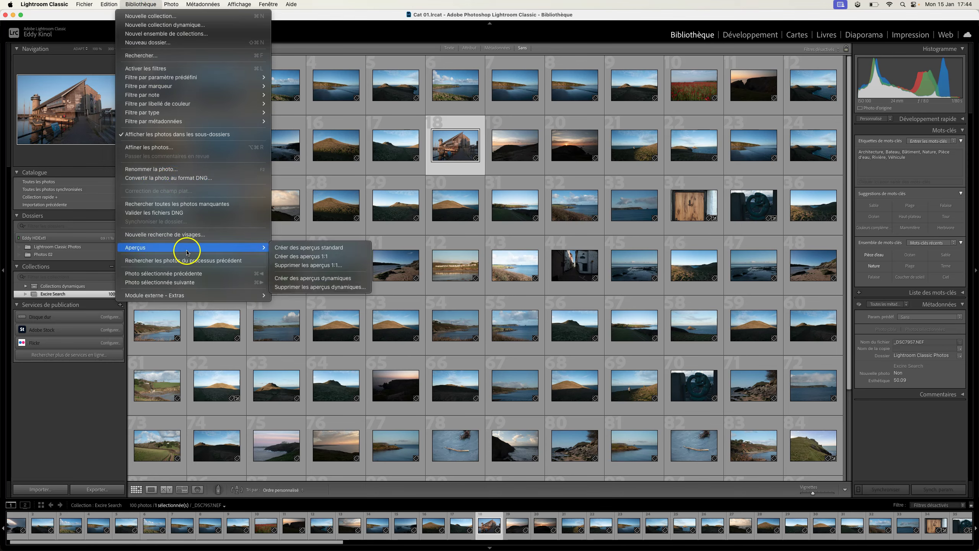
mouse_move(154, 295)
left_click(370, 367)
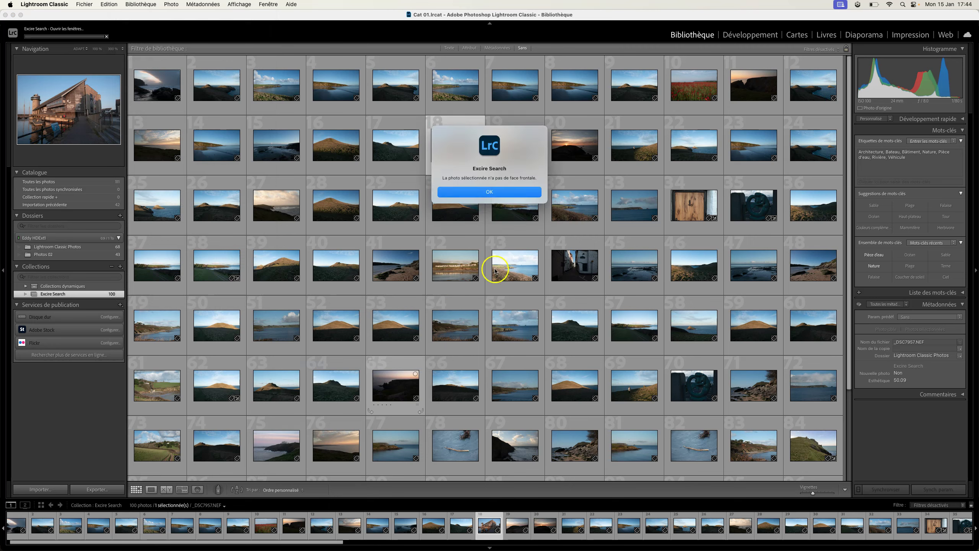
left_click(502, 191)
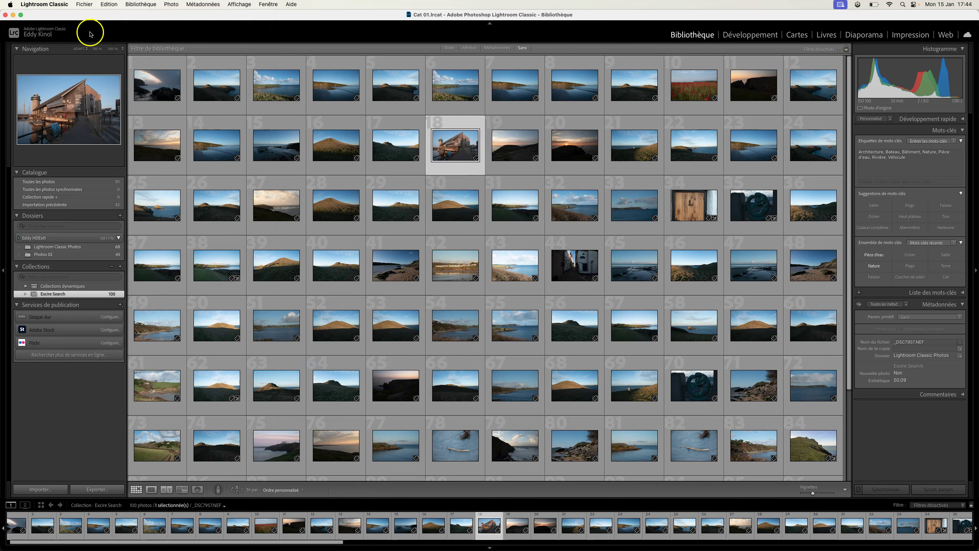
Step: Show all 111 catalogue photos and open Excire's Transférer de mots-clés - par lots dialog
left_click(85, 3)
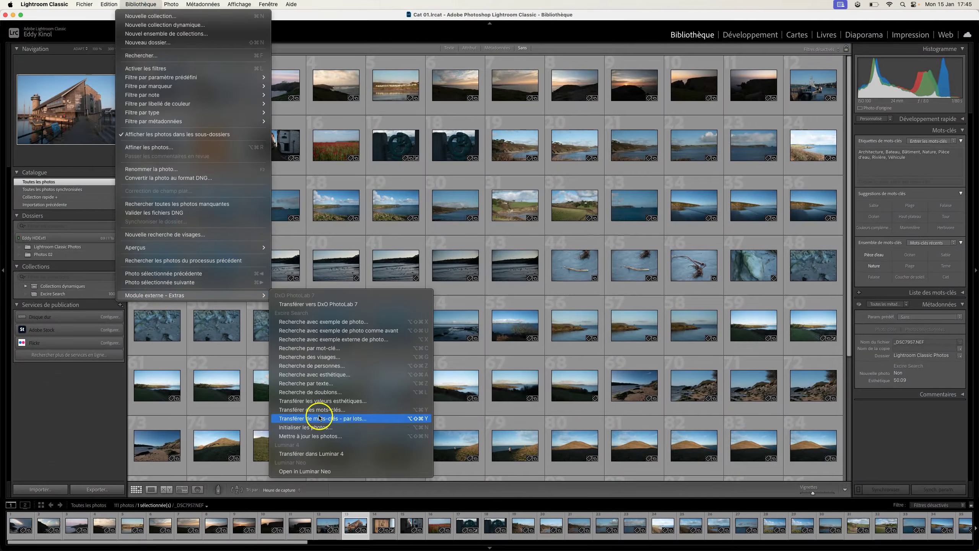
mouse_move(156, 295)
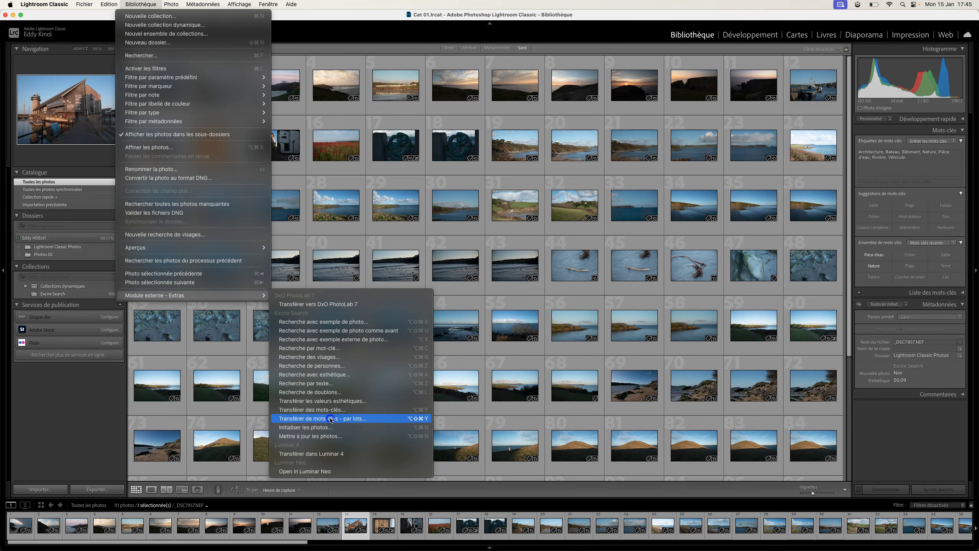
left_click(323, 418)
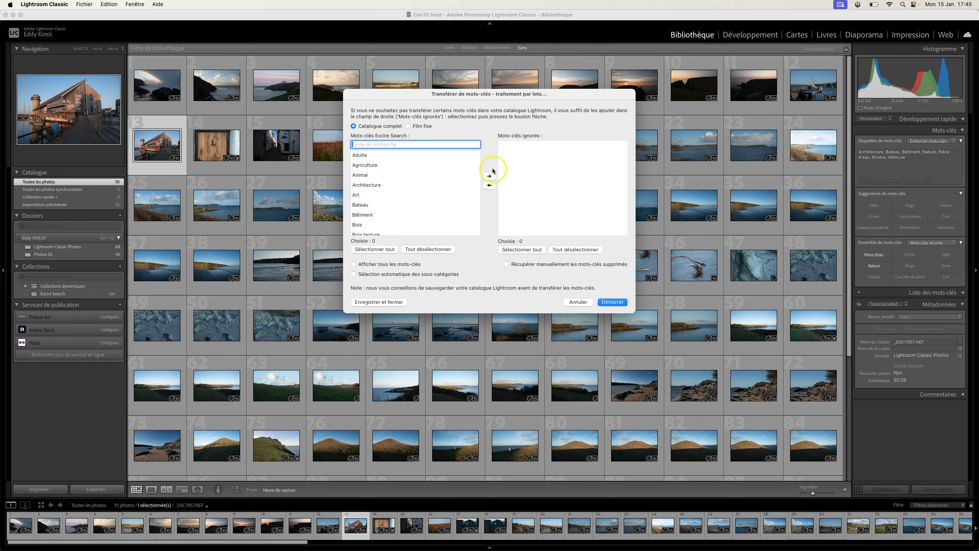
scroll(399, 213, "down", 5)
scroll(399, 214, "down", 5)
scroll(399, 214, "down", 5)
scroll(399, 214, "down", 3)
scroll(400, 213, "up", 5)
scroll(399, 213, "up", 5)
scroll(399, 213, "up", 5)
scroll(399, 213, "up", 3)
Step: Start the Excire batch keyword transfer across the whole catalogue
left_click(570, 302)
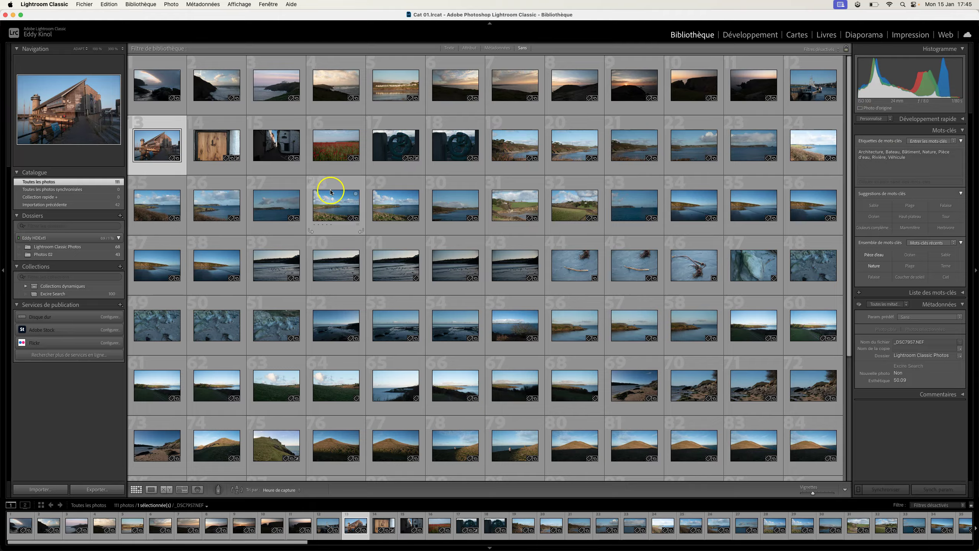